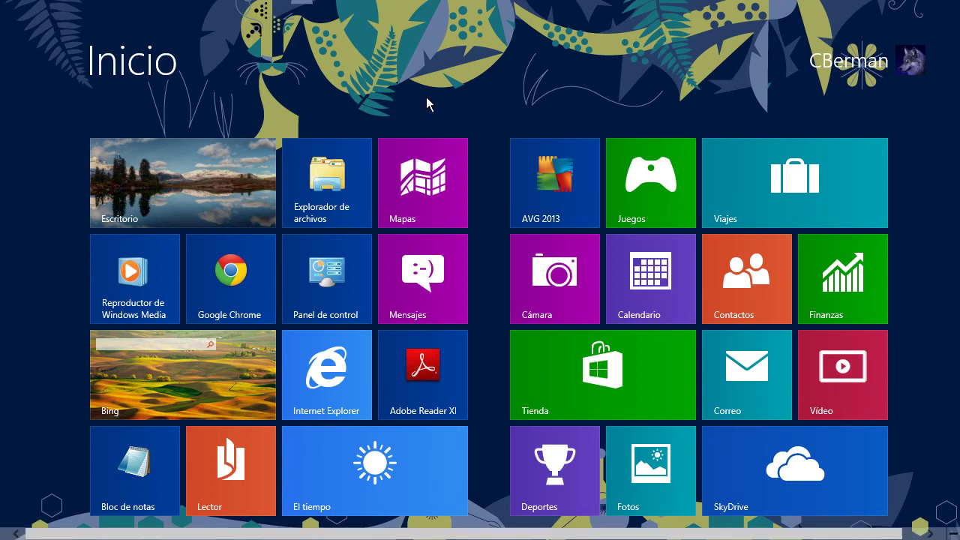
- Search the system settings for "liberar" and open the tool for freeing disk space by deleting unnecessary files
text(liberar)
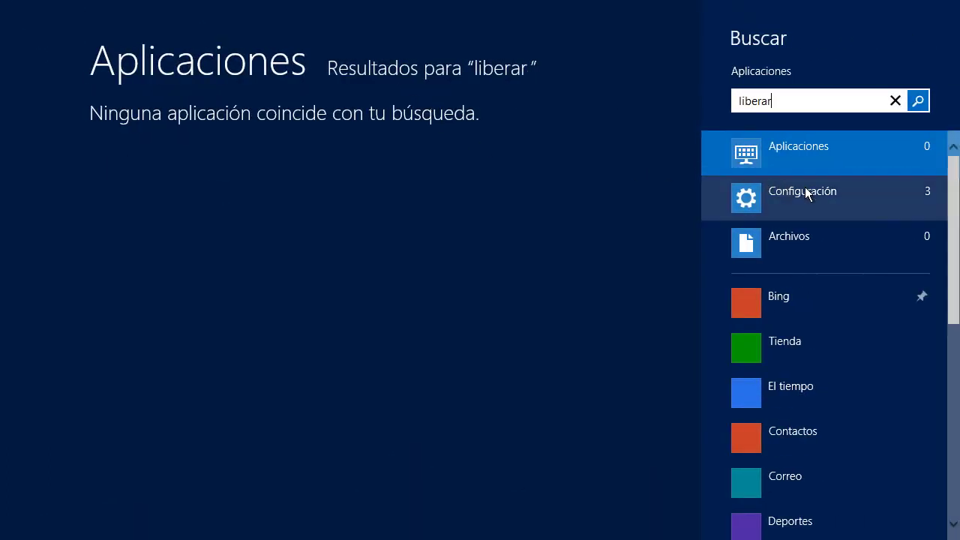
click(778, 191)
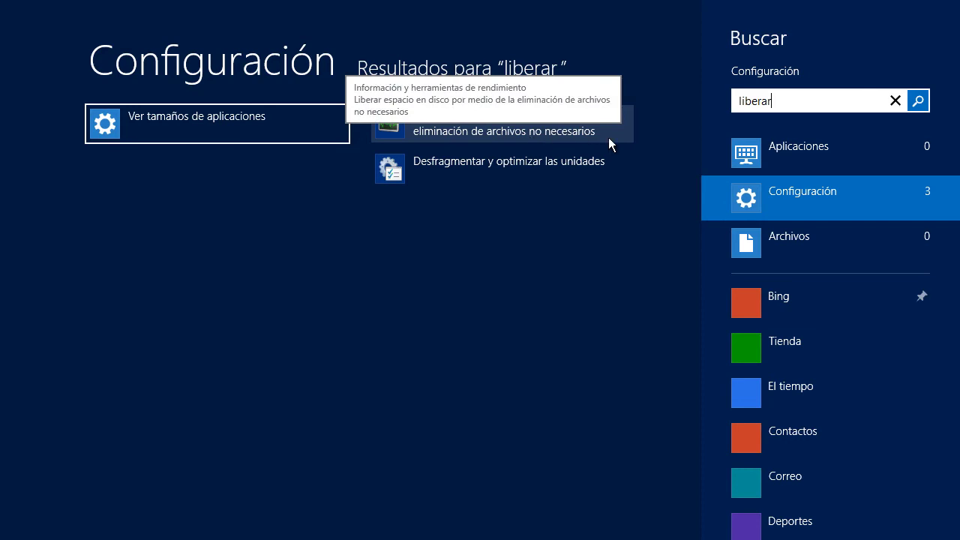
click(532, 141)
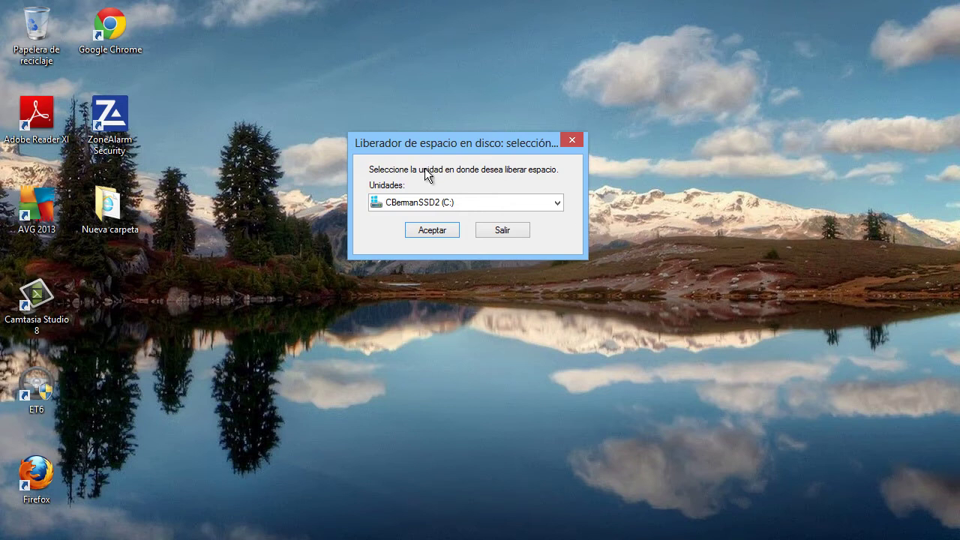
- Choose drive C: for the cleanup, scan it, and move the cleanup window toward the middle of the desktop
click(556, 204)
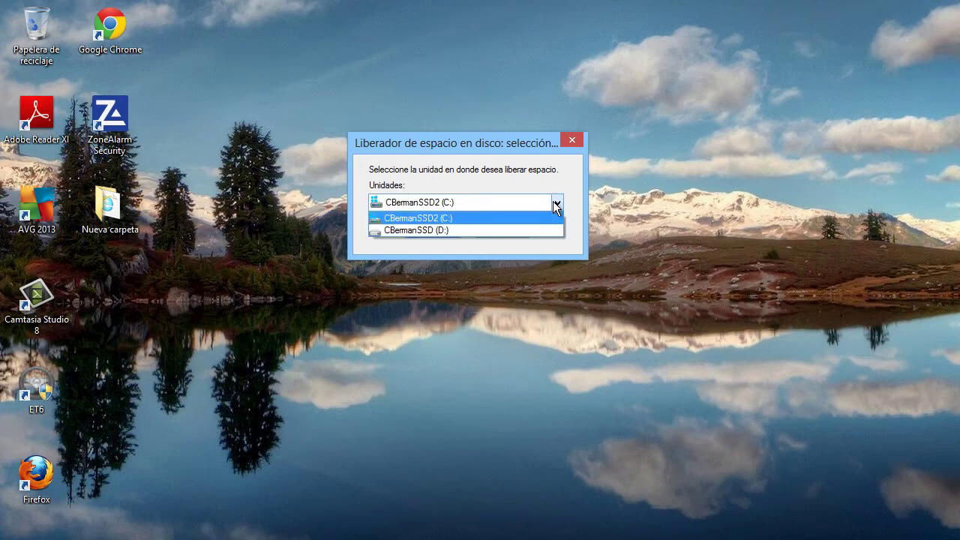
click(557, 200)
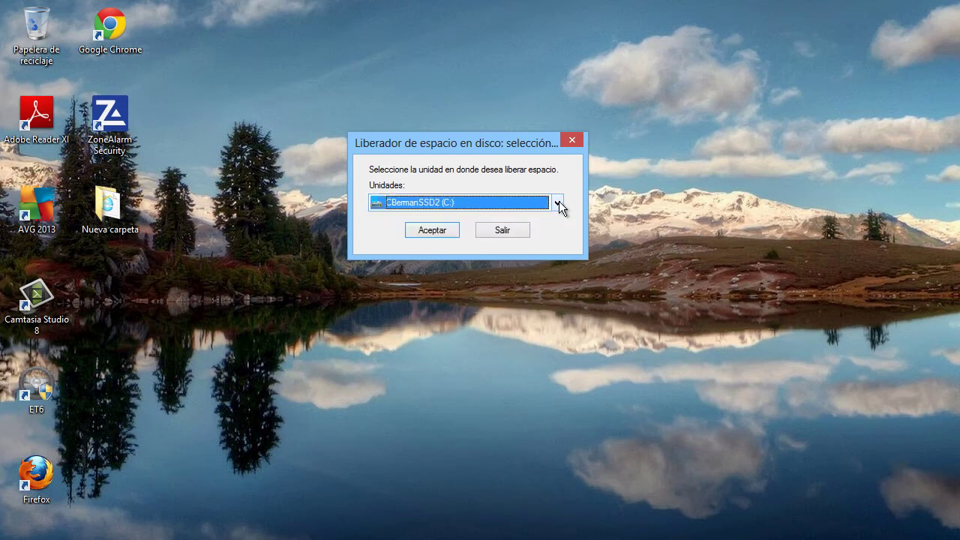
click(440, 232)
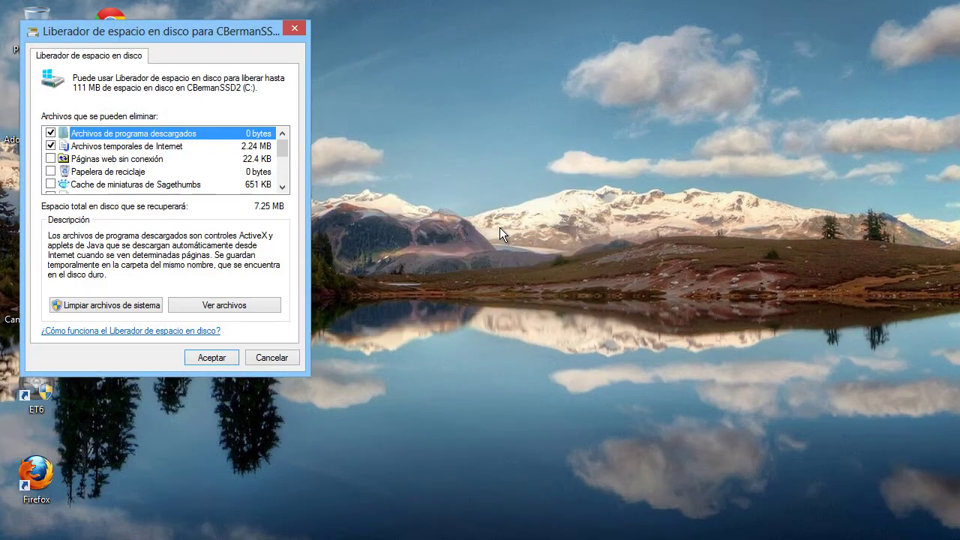
drag(145, 27, 377, 43)
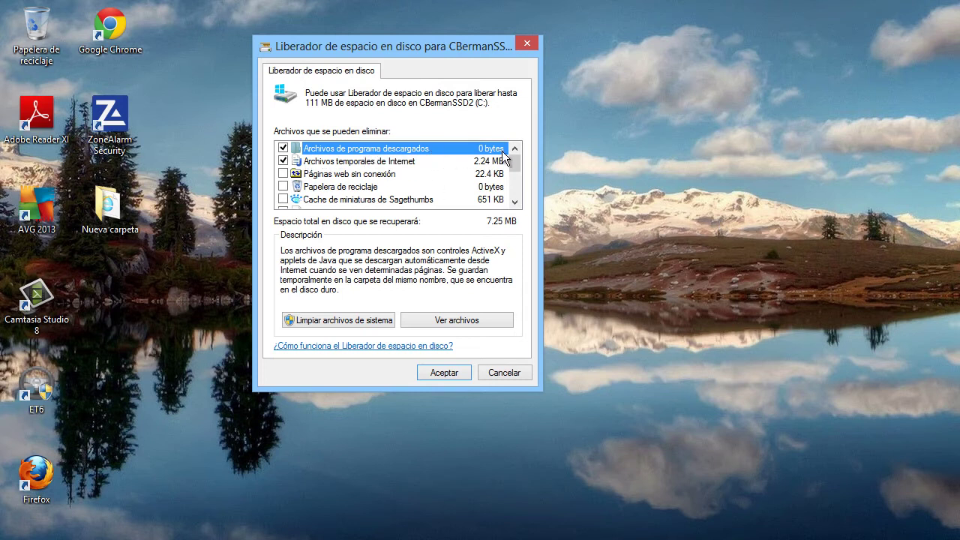
- Read the descriptions of the deletable file categories, from Archivos temporales de Internet through the temporary and installation log files to Miniaturas
click(370, 162)
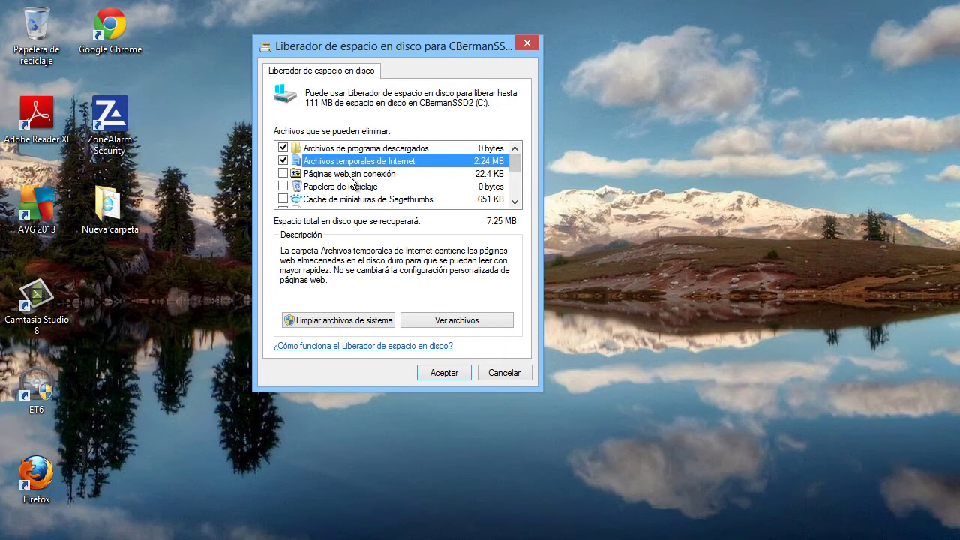
click(492, 176)
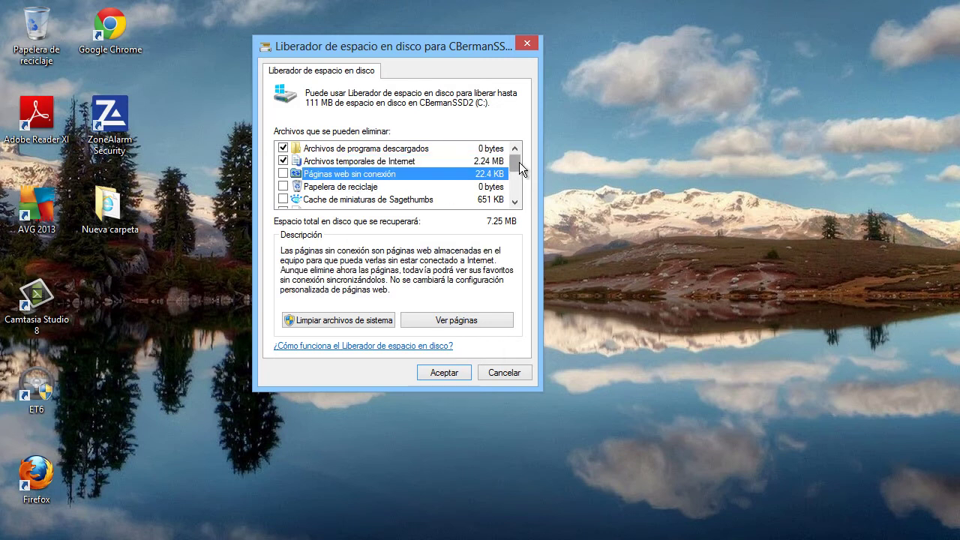
scroll(522, 170, down, 2)
click(337, 180)
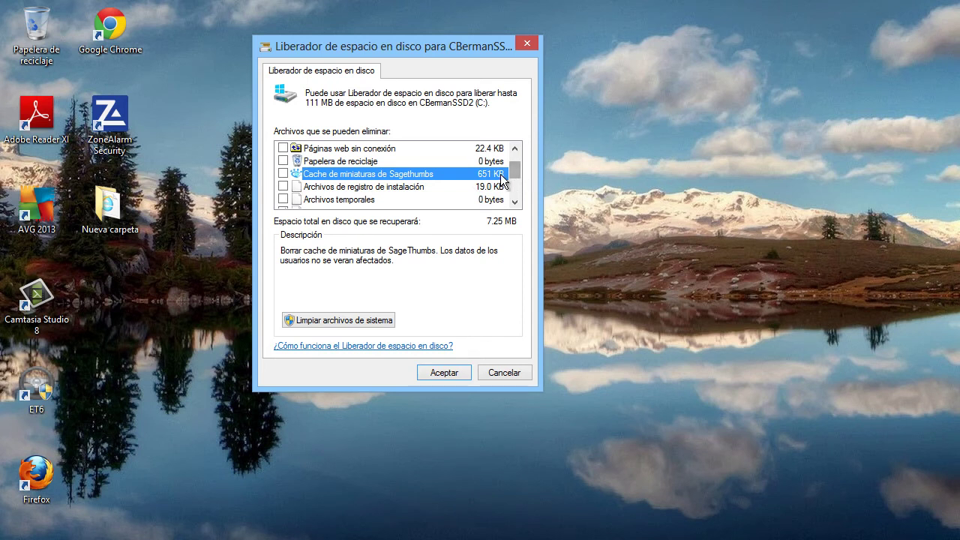
scroll(521, 178, down, 1)
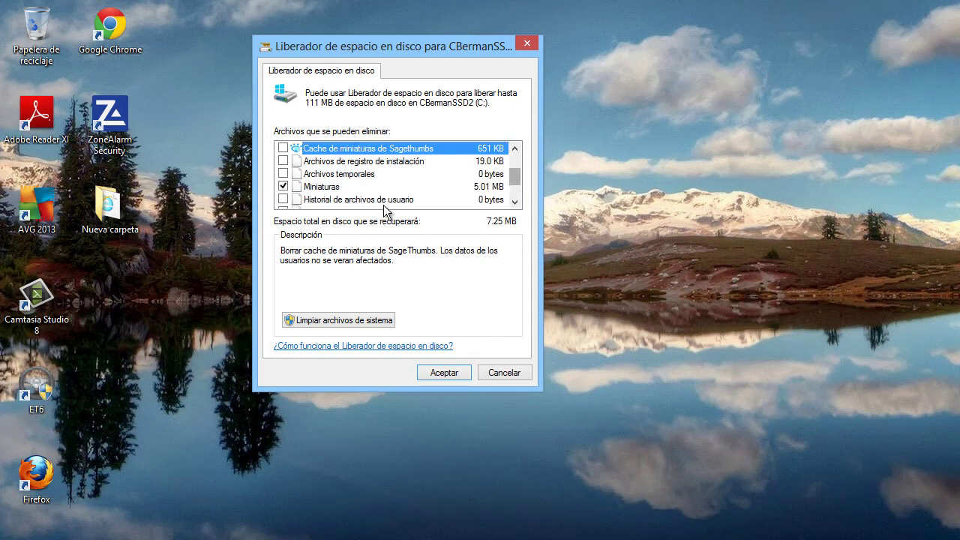
click(334, 174)
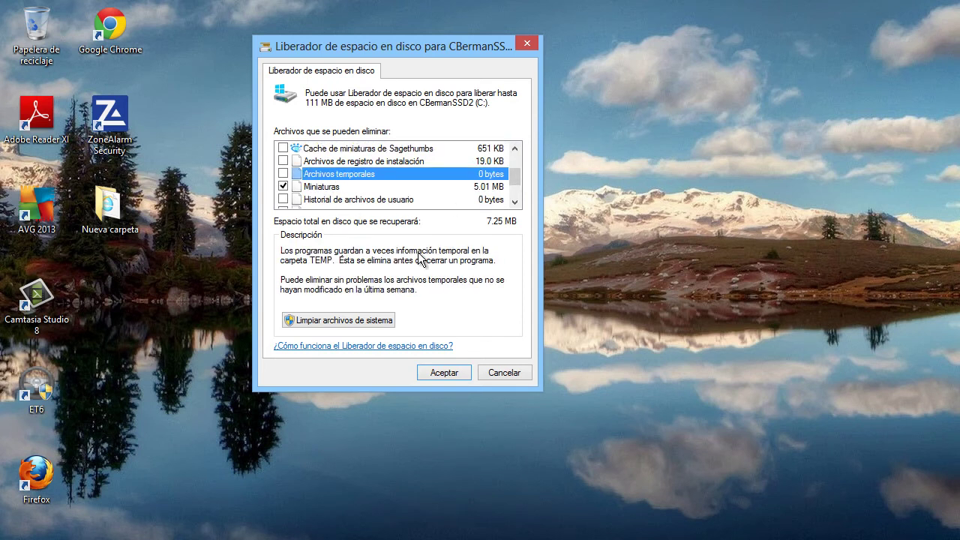
click(365, 163)
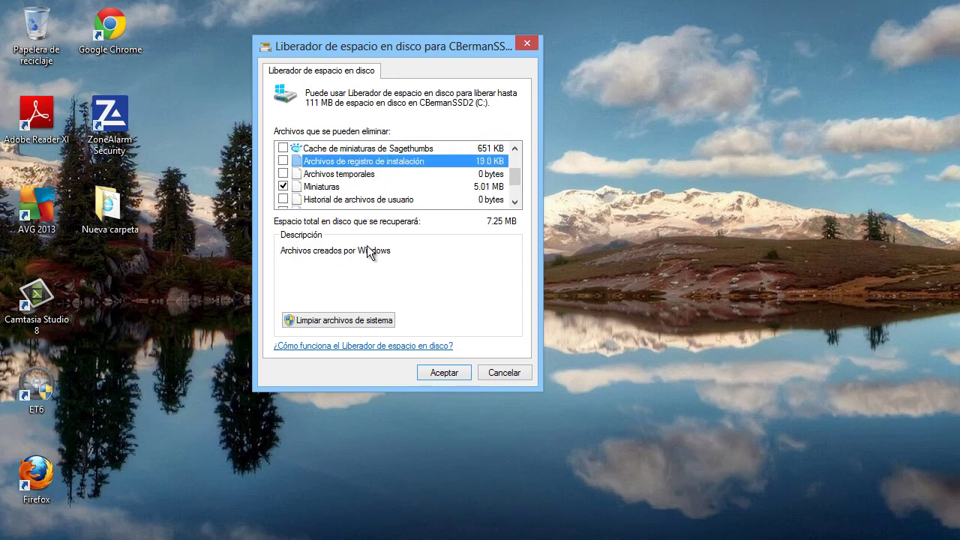
click(331, 188)
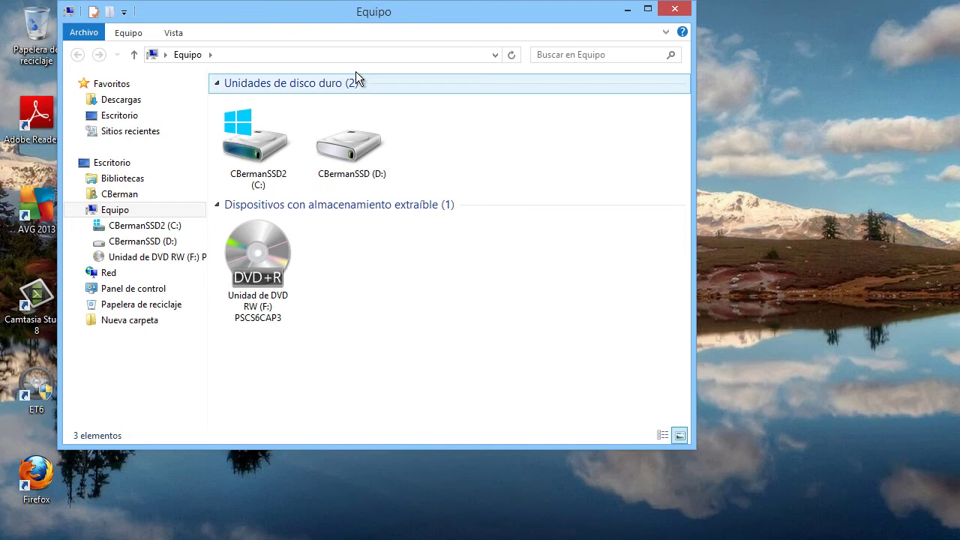
- Examine the file thumbnails in the Mis imágenes folder in a maximized File Explorer window, and close the window
key(super+Up)
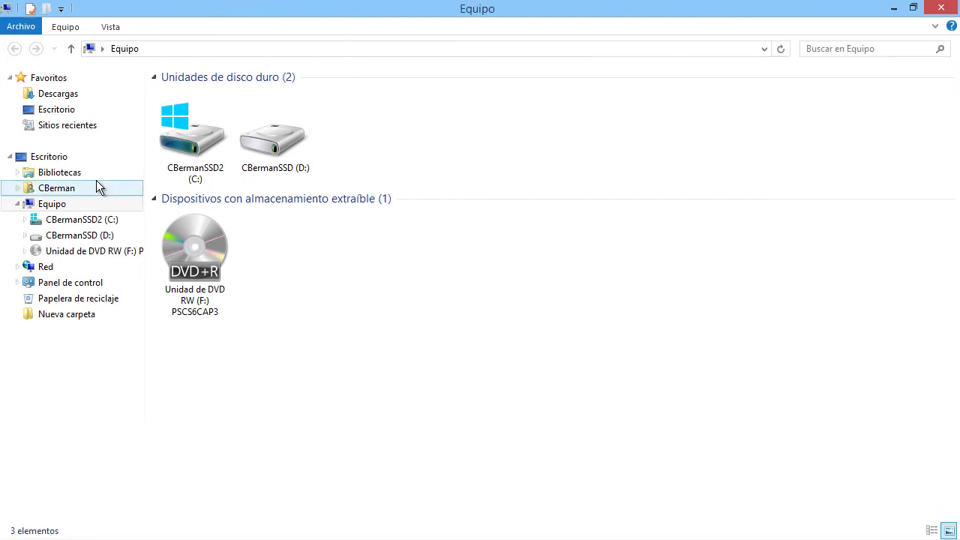
click(19, 188)
click(113, 330)
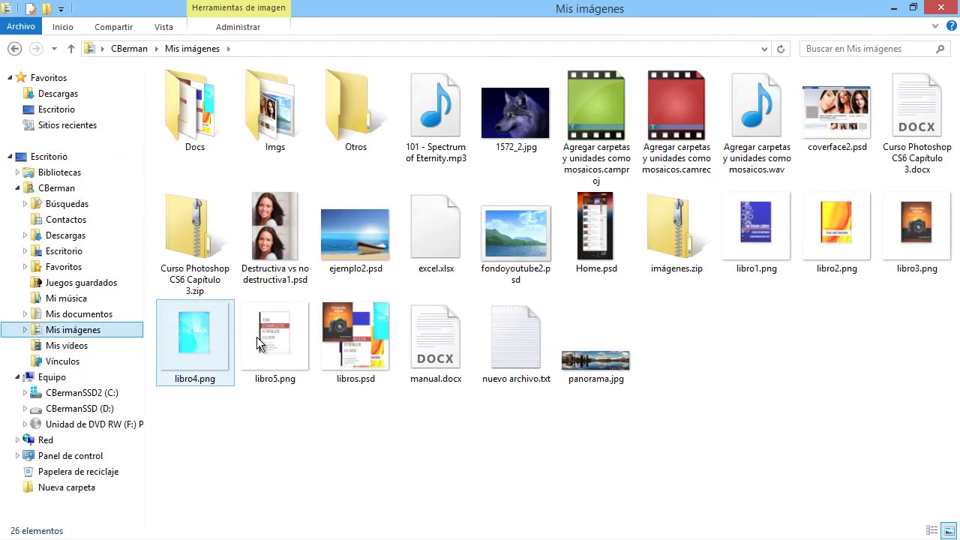
mouse_move(375, 238)
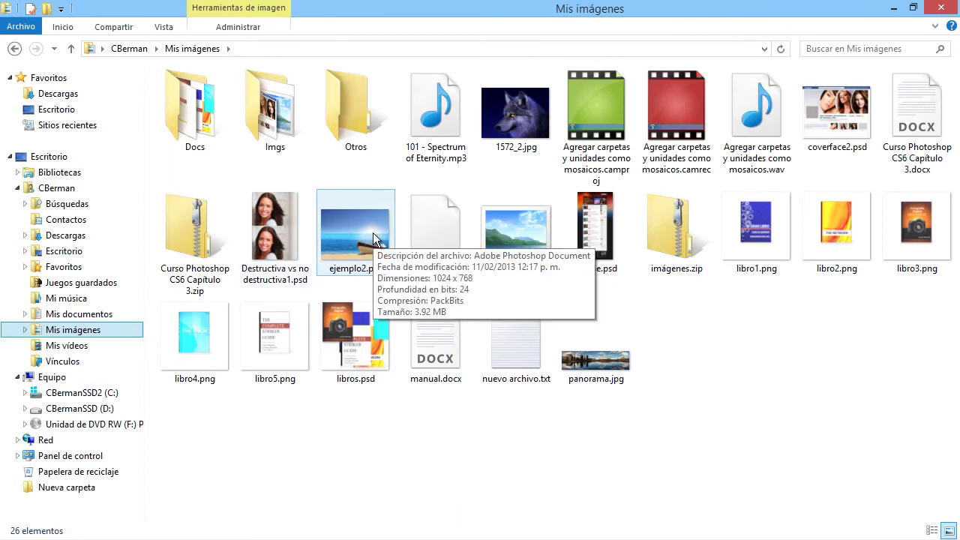
mouse_move(259, 221)
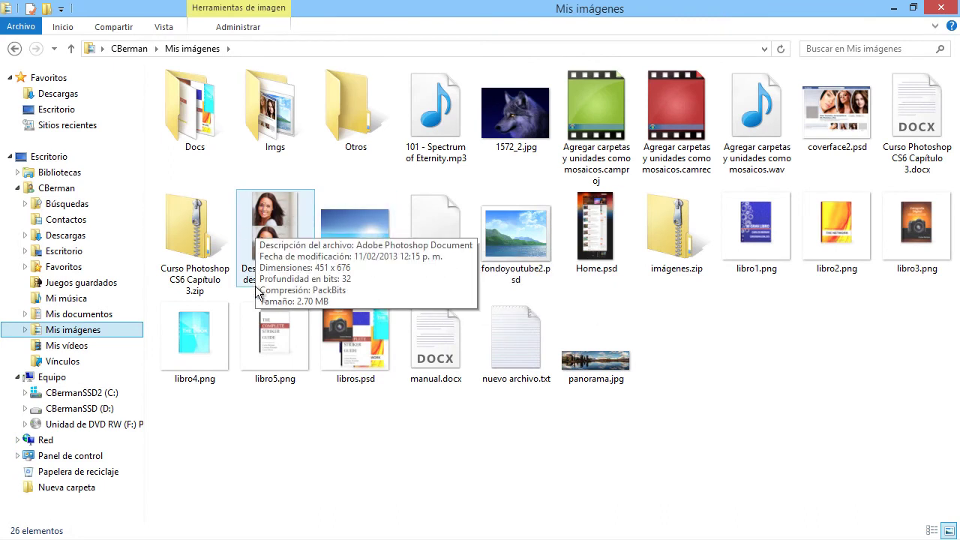
click(309, 231)
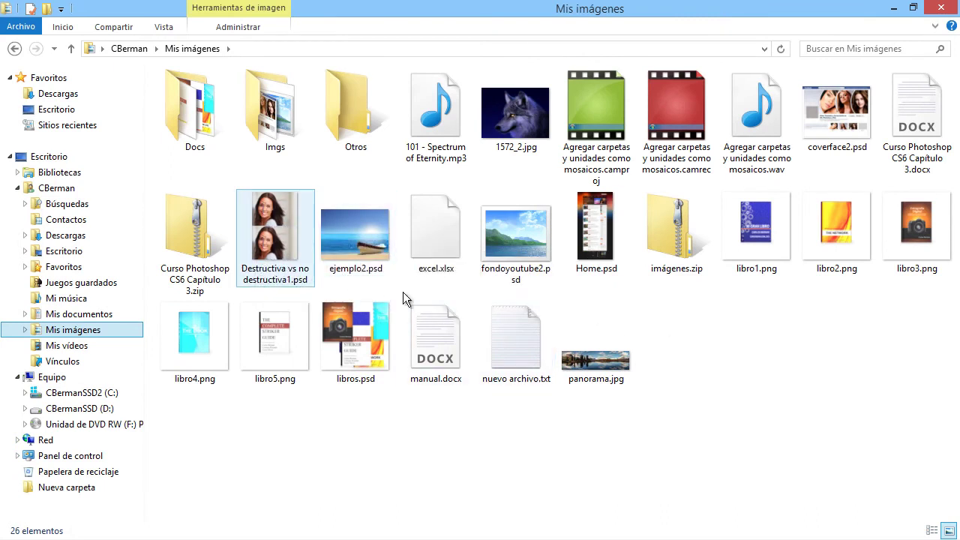
click(360, 232)
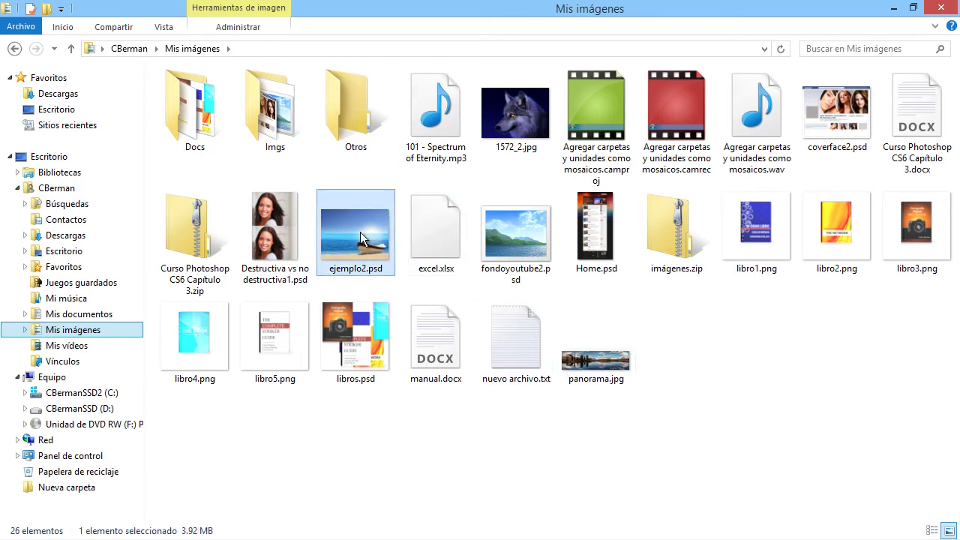
click(942, 9)
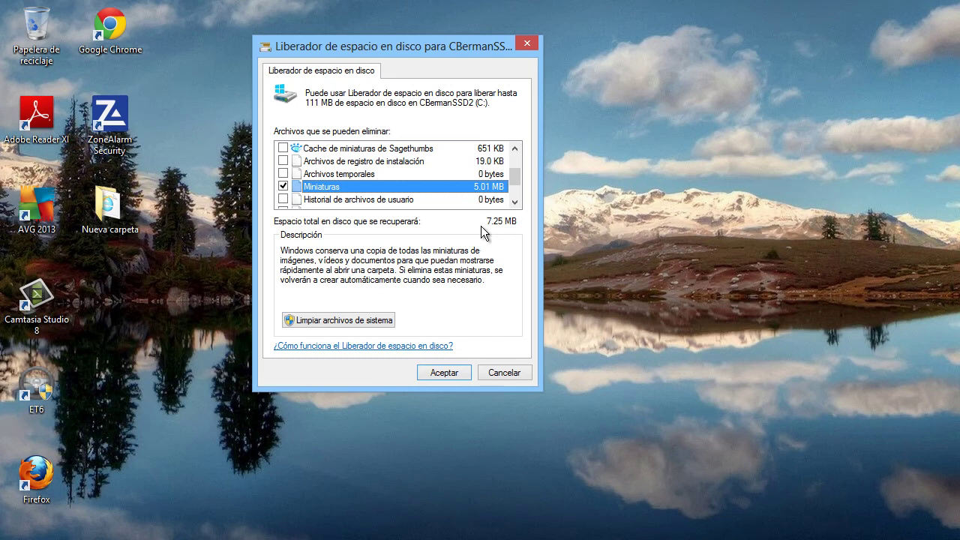
- Review the remaining deletable categories through the Windows error report files, and check which categories are ticked across the list
scroll(517, 191, down, 1)
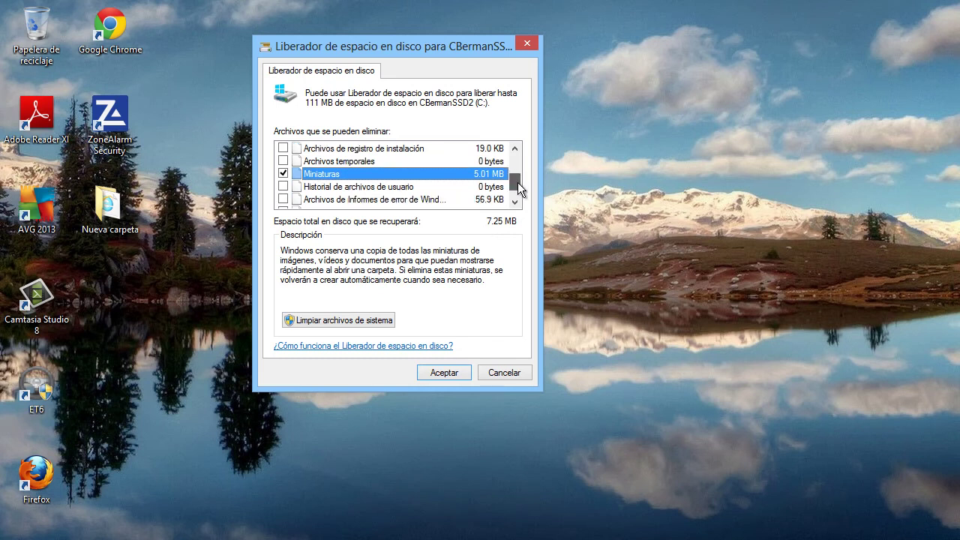
scroll(518, 187, down, 1)
scroll(518, 186, down, 1)
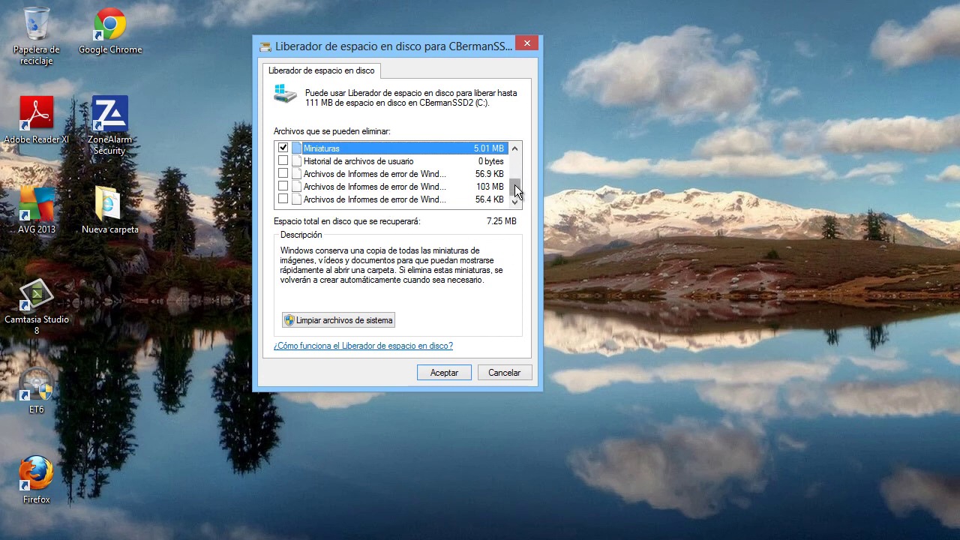
drag(516, 192, 514, 216)
click(282, 160)
click(283, 173)
click(283, 174)
click(283, 161)
drag(515, 187, 518, 146)
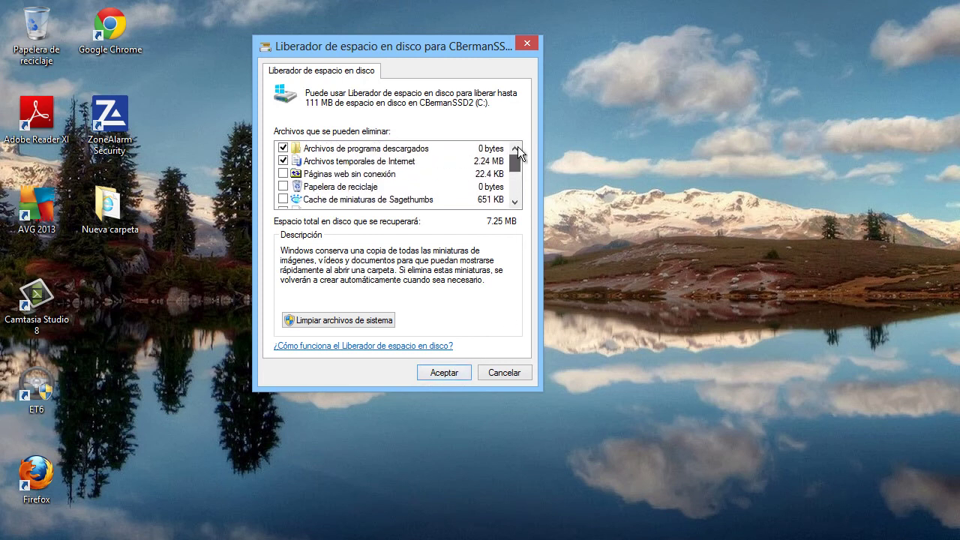
click(282, 161)
click(283, 158)
click(284, 188)
click(286, 189)
- Start the cleanup of the ticked categories on drive C: and confirm the permanent deletion of the files
click(433, 375)
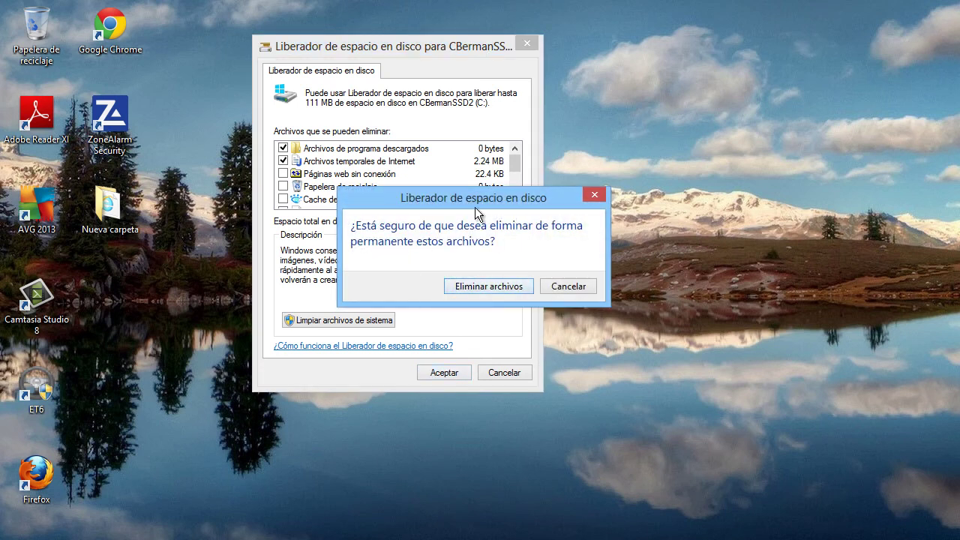
drag(470, 198, 426, 137)
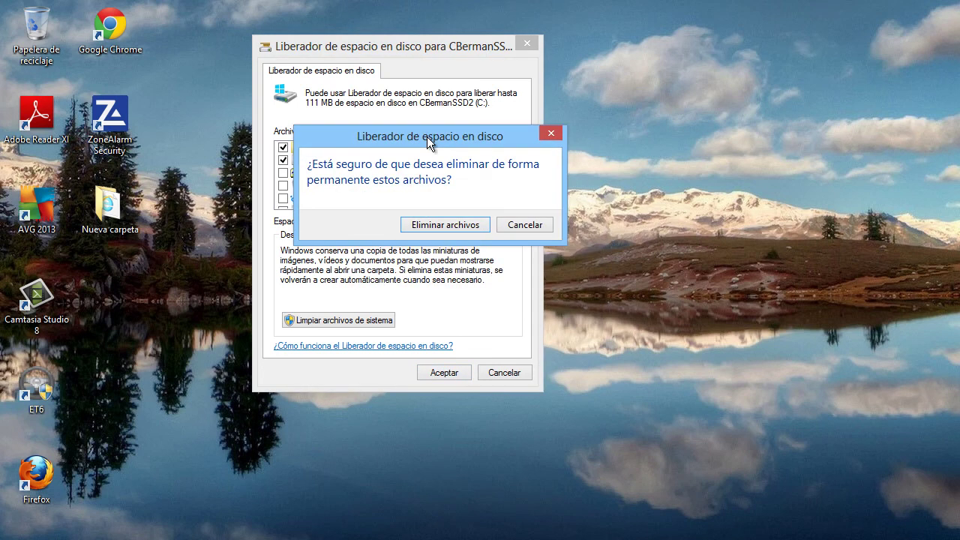
click(442, 226)
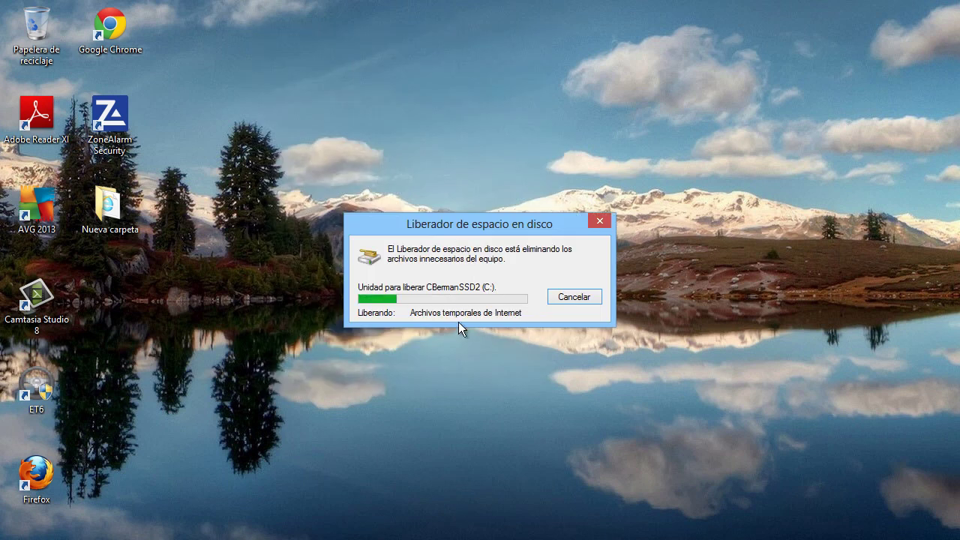